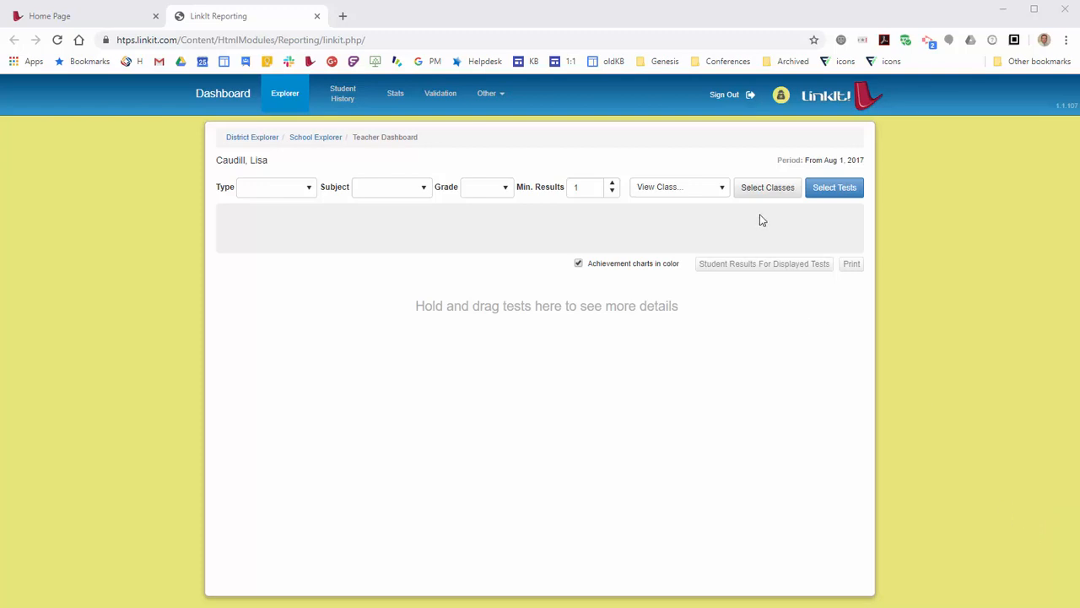
{"action": "left_click", "coordinate": [723, 191]}
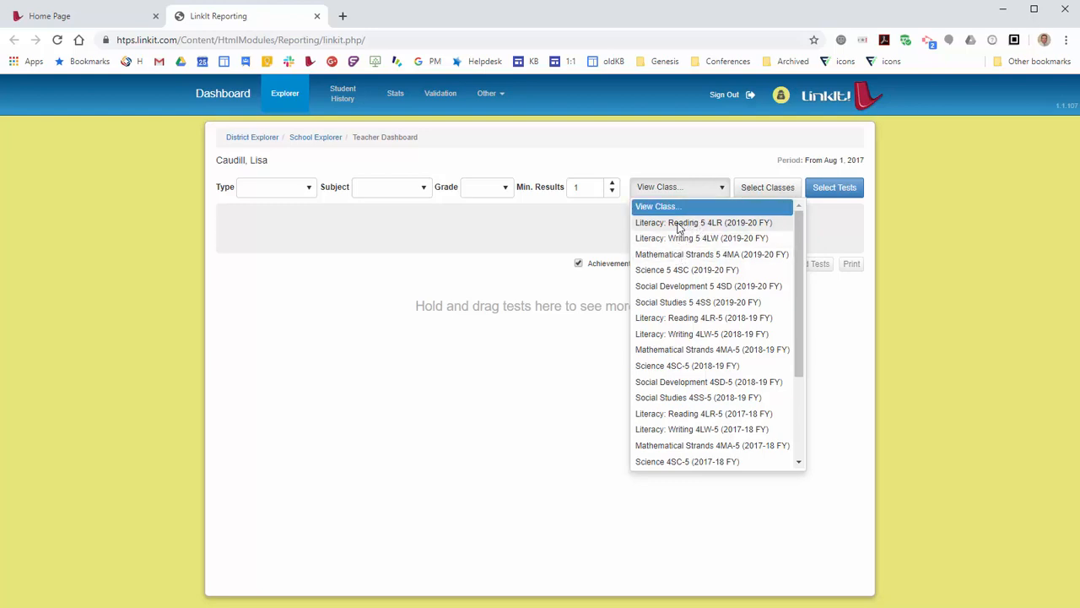
{"action": "left_click", "coordinate": [700, 166]}
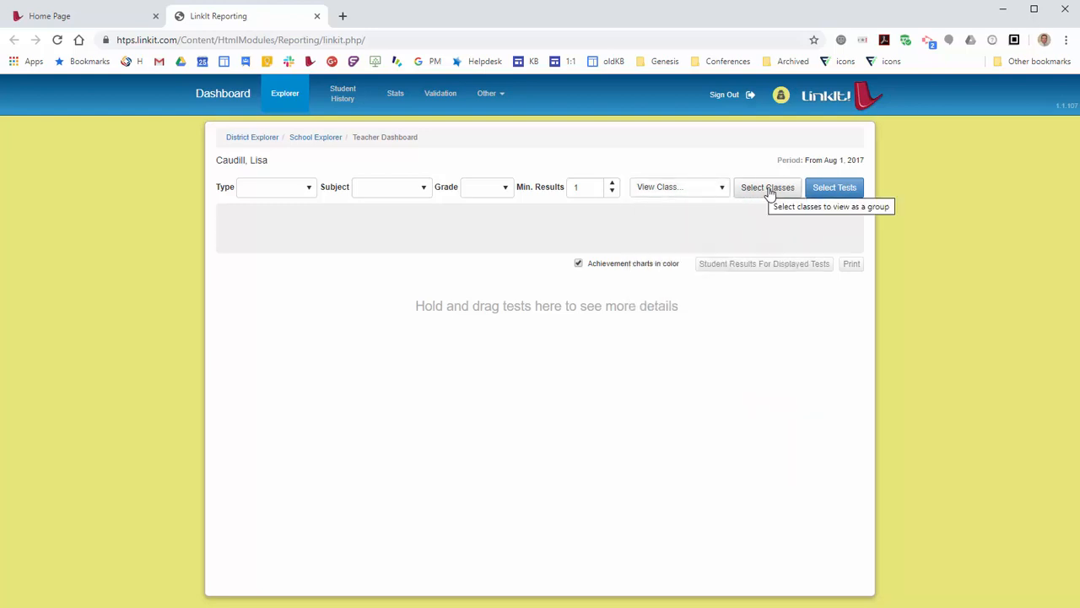
- Select all six 2019-20 FY classes for a multiple class group, but return to the Teacher Dashboard without viewing the group
{"action": "left_click", "coordinate": [769, 193]}
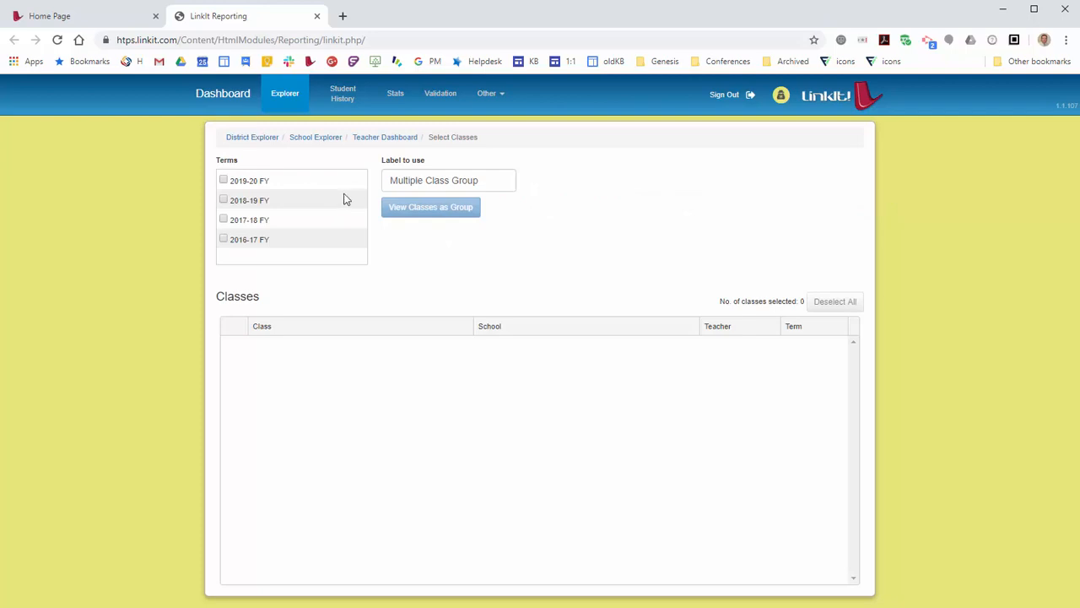
{"action": "left_click", "coordinate": [223, 182]}
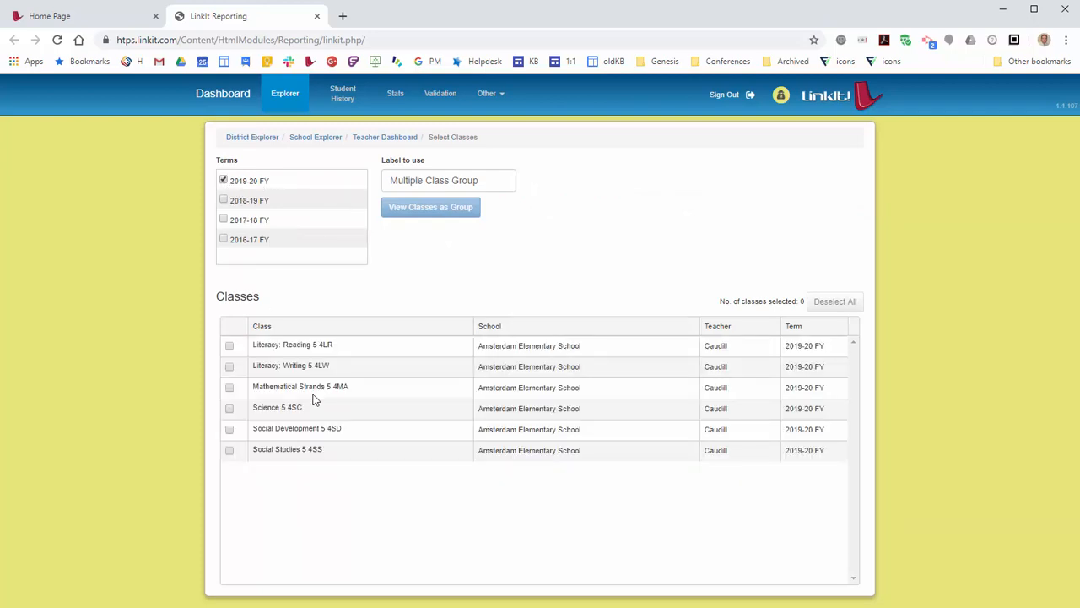
{"action": "left_click", "coordinate": [229, 346]}
{"action": "left_click", "coordinate": [229, 367]}
{"action": "left_click", "coordinate": [229, 388]}
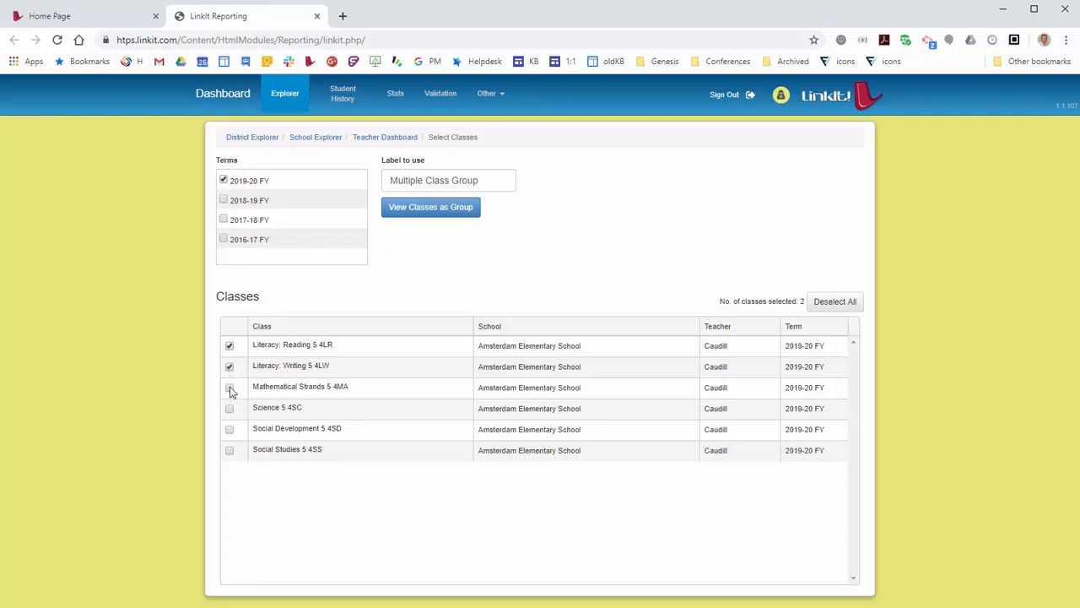
{"action": "left_click", "coordinate": [229, 408]}
{"action": "left_click", "coordinate": [229, 429]}
{"action": "left_click", "coordinate": [229, 451]}
{"action": "left_click", "coordinate": [385, 139]}
- View the class Literacy: Reading 5 4LR (2019-20 FY) and open its test selection
{"action": "left_click", "coordinate": [713, 190]}
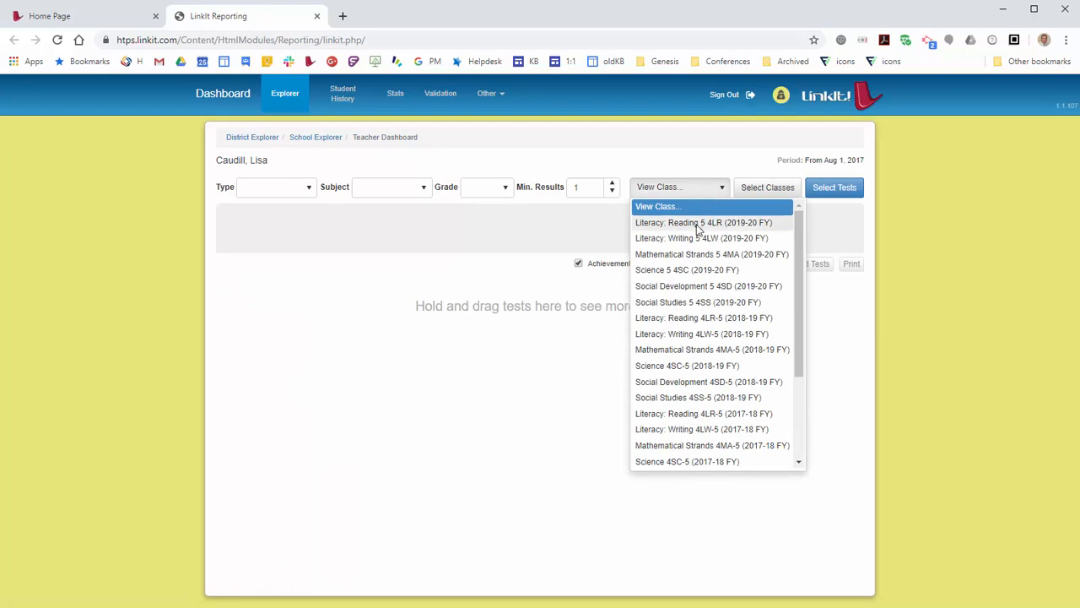
{"action": "left_click", "coordinate": [692, 224]}
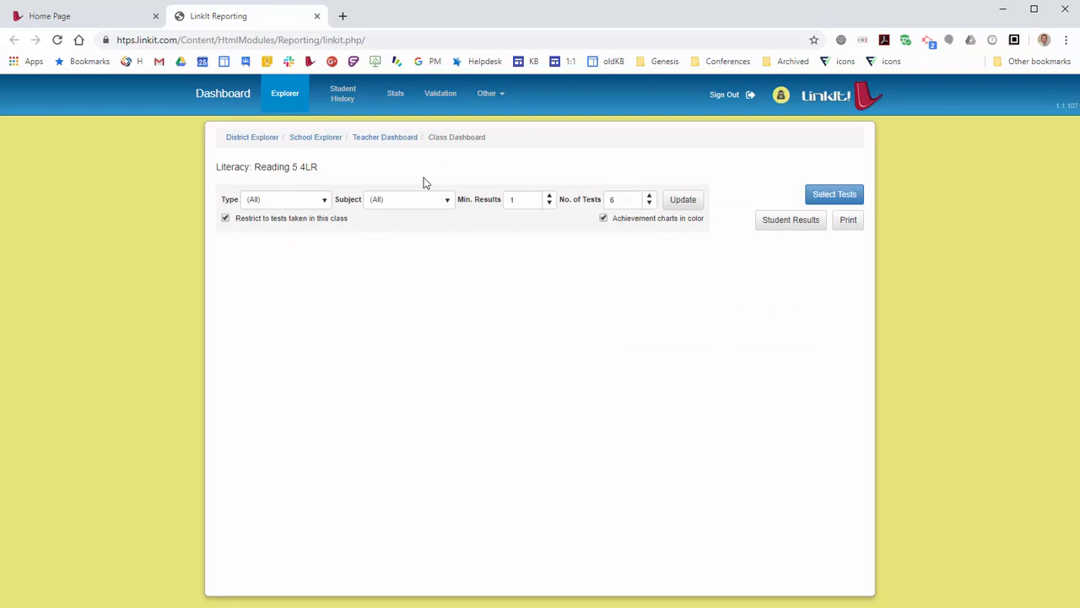
{"action": "left_click", "coordinate": [837, 197]}
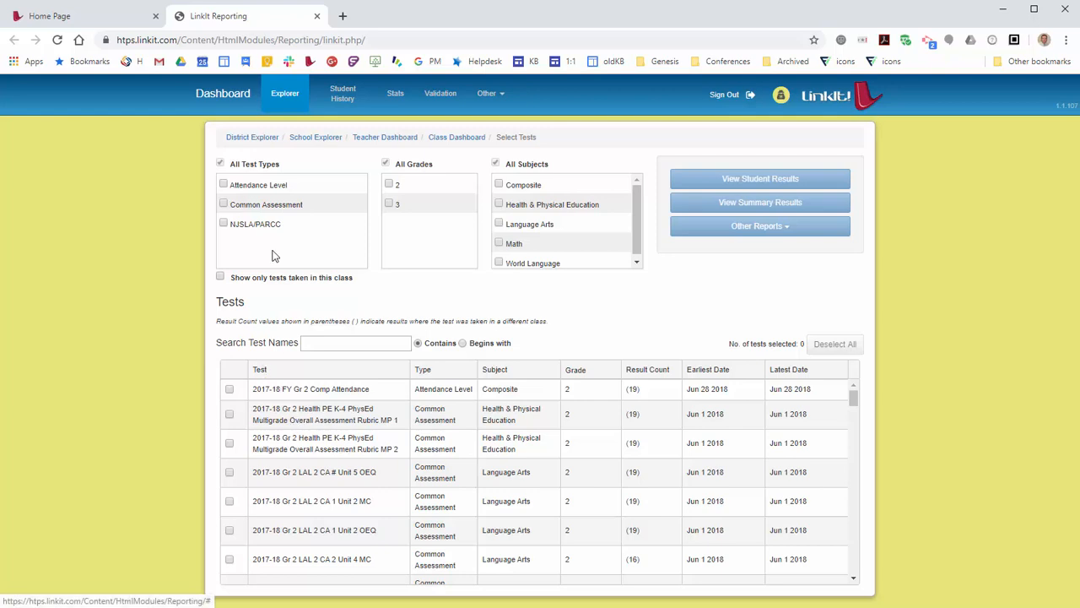
- Filter the tests to Common Assessment, Language Arts and names containing 2018-19, and sort them by test name in ascending order
{"action": "left_click", "coordinate": [223, 205]}
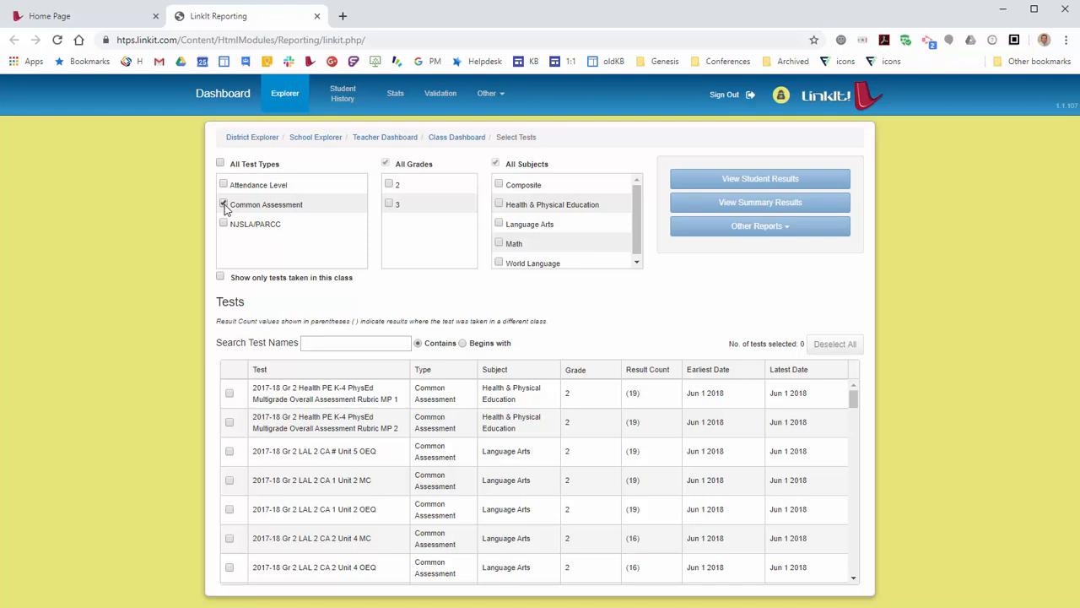
{"action": "left_click", "coordinate": [499, 225]}
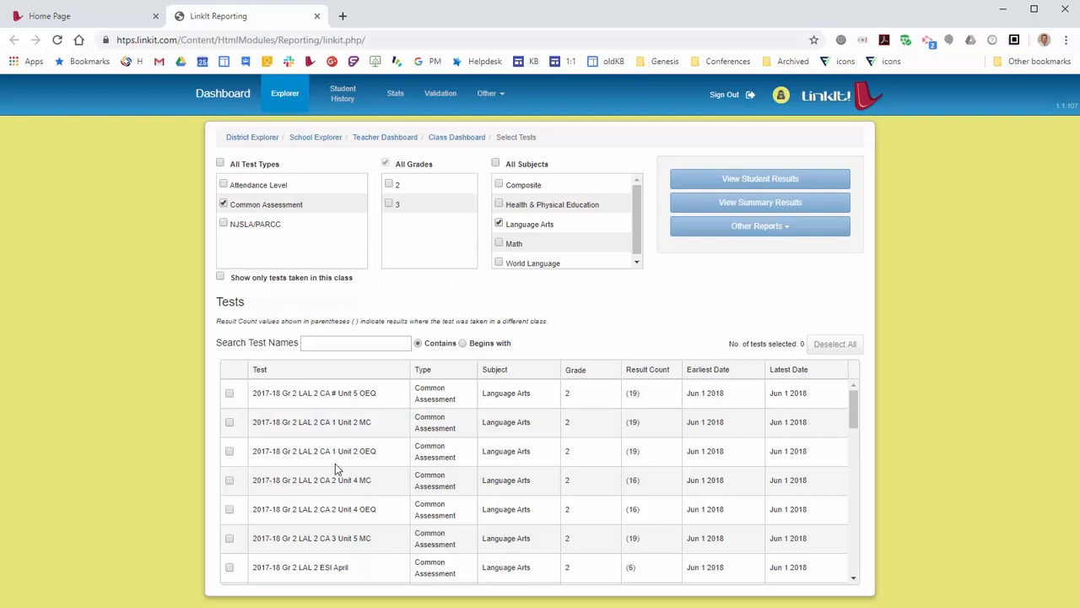
{"action": "left_click", "coordinate": [334, 345]}
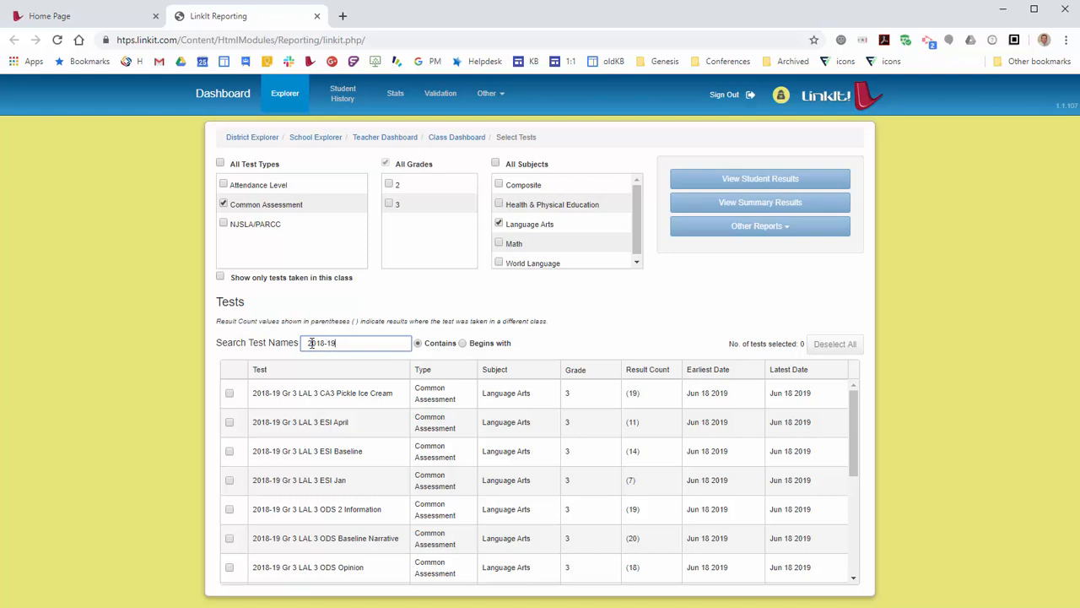
{"action": "scroll", "coordinate": [286, 516], "scroll_direction": "down", "scroll_amount": 5}
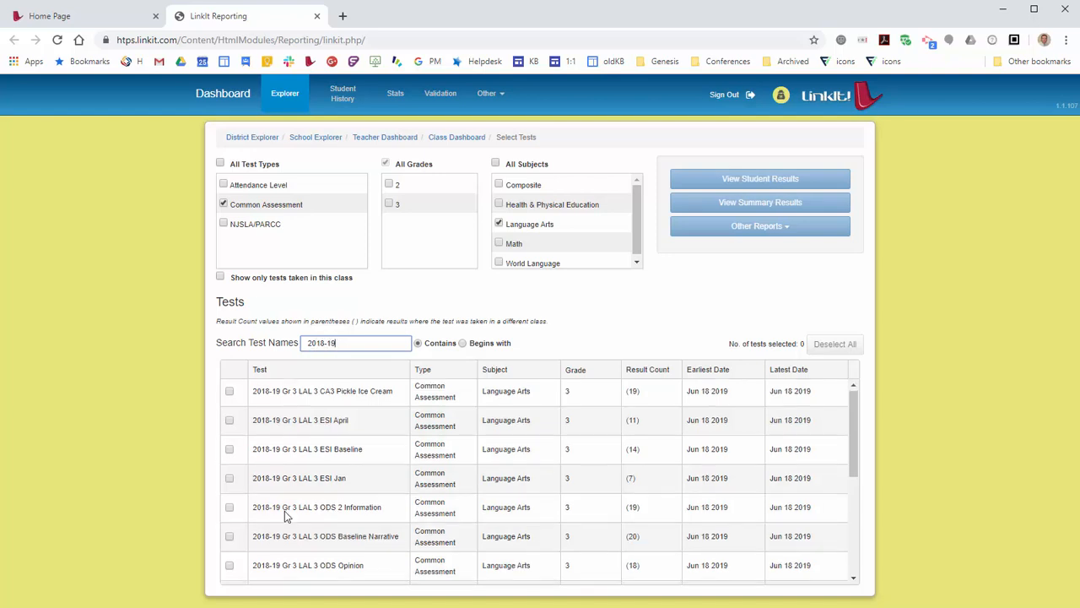
{"action": "scroll", "coordinate": [286, 516], "scroll_direction": "up", "scroll_amount": 5}
{"action": "scroll", "coordinate": [287, 517], "scroll_direction": "down", "scroll_amount": 2}
{"action": "scroll", "coordinate": [286, 516], "scroll_direction": "up", "scroll_amount": 2}
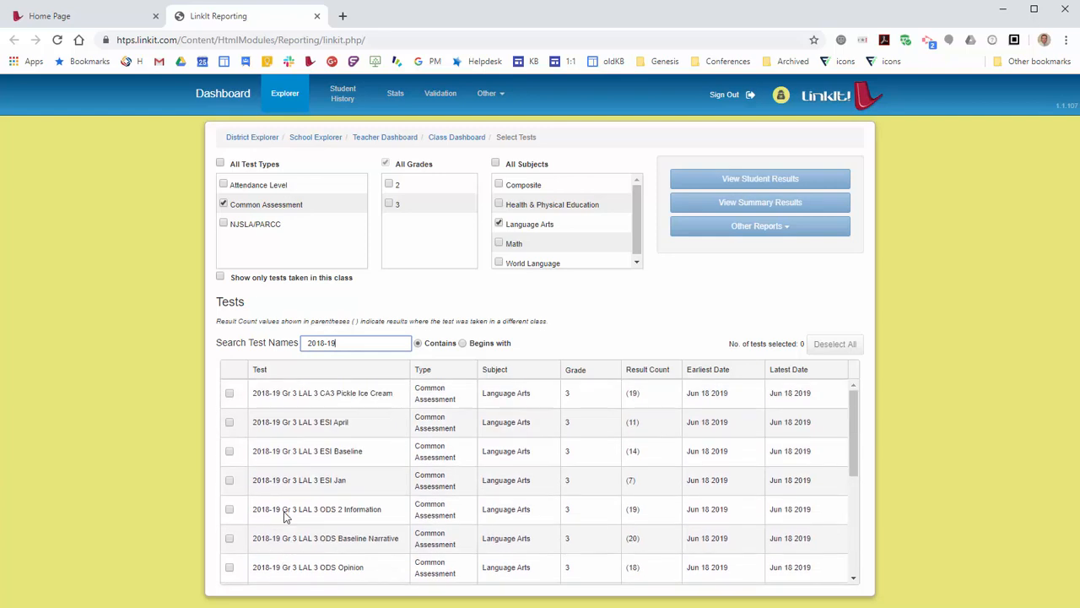
{"action": "left_click", "coordinate": [275, 374]}
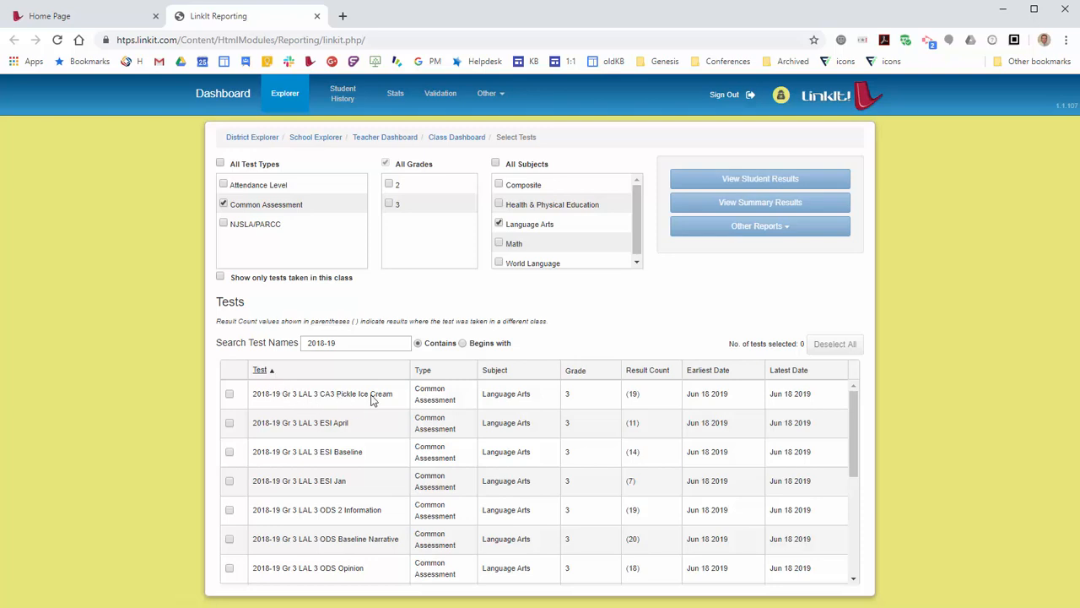
- Select the test 2018-19 Gr 3 LAL 3 CA3 Pickle Ice Cream and view its summary results
{"action": "left_click", "coordinate": [229, 394]}
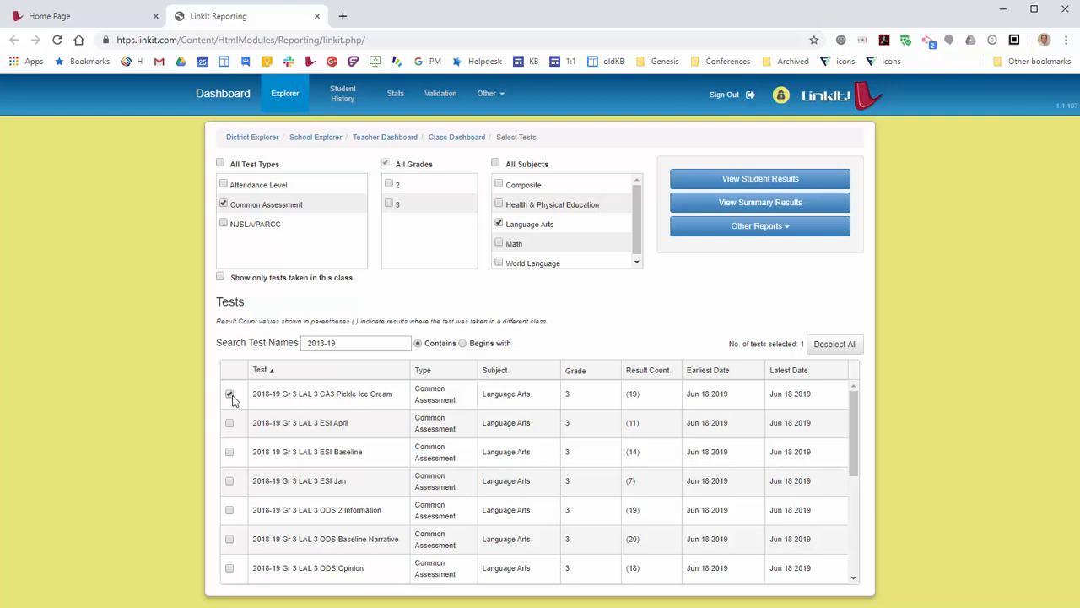
{"action": "left_click", "coordinate": [713, 205]}
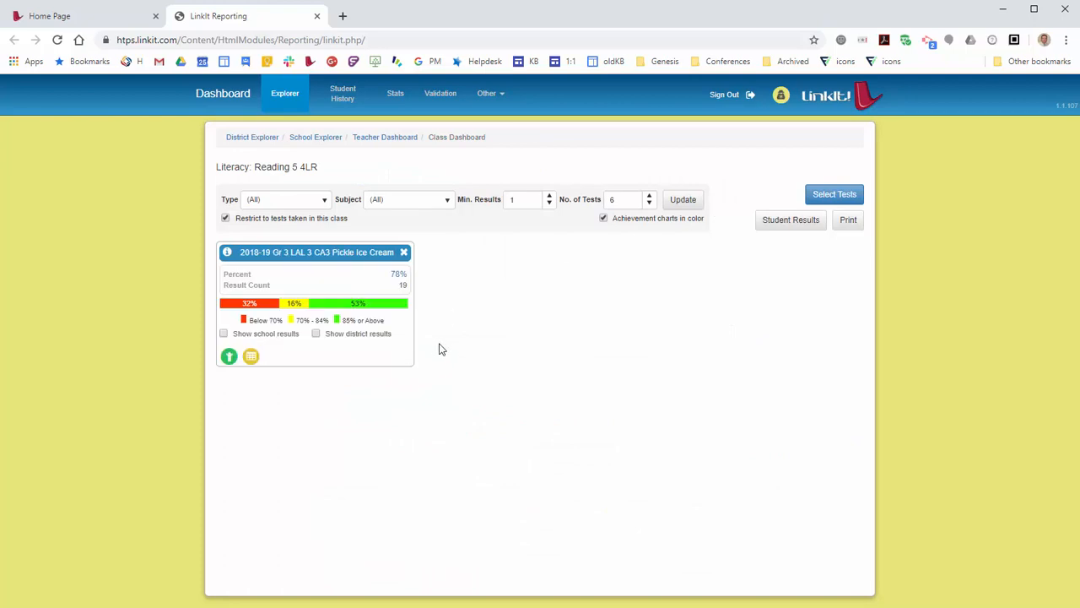
- Inspect the achievement bands on the Pickle Ice Cream test card and add the school and district results for comparison
{"action": "mouse_move", "coordinate": [393, 309]}
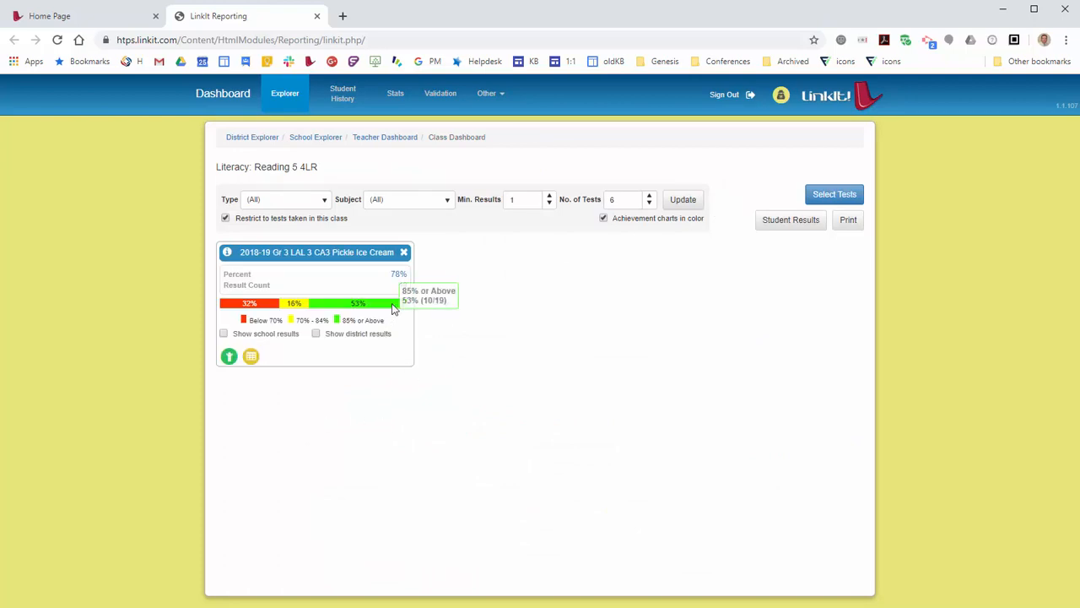
{"action": "mouse_move", "coordinate": [245, 308]}
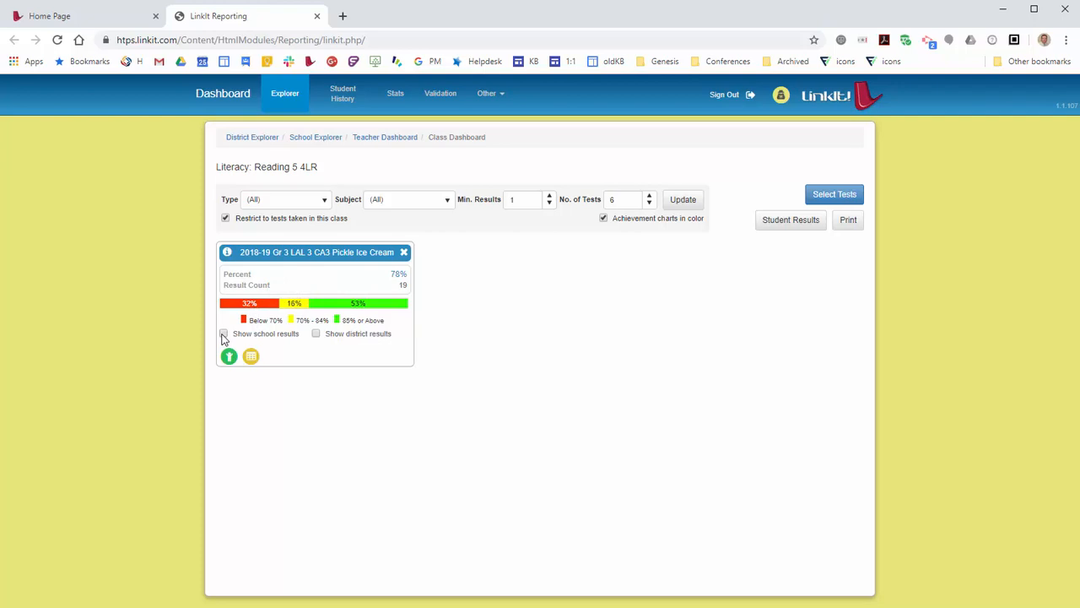
{"action": "left_click", "coordinate": [223, 334]}
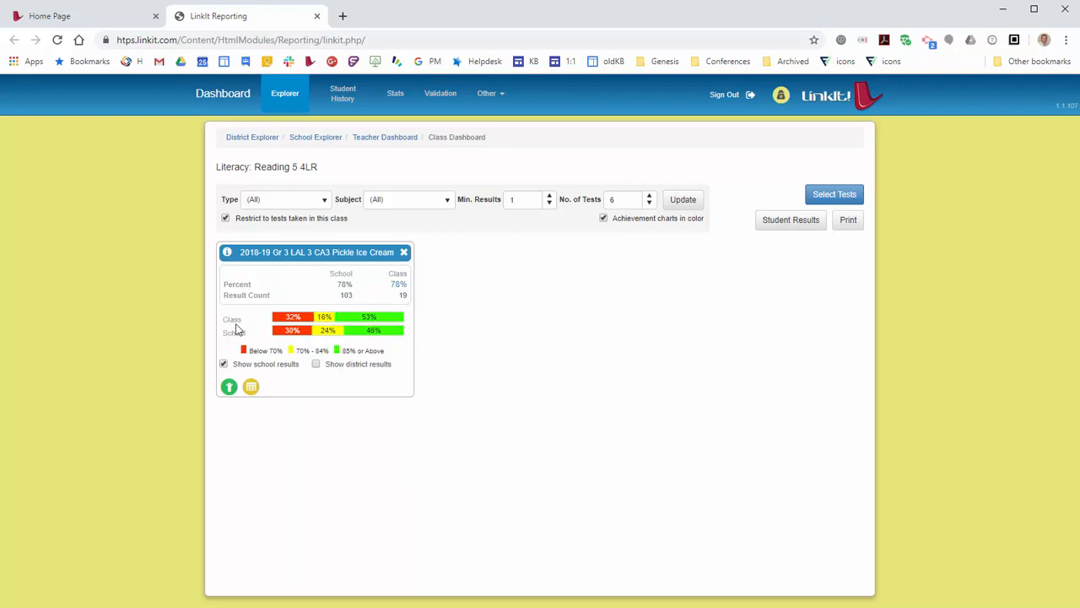
{"action": "left_click", "coordinate": [316, 363]}
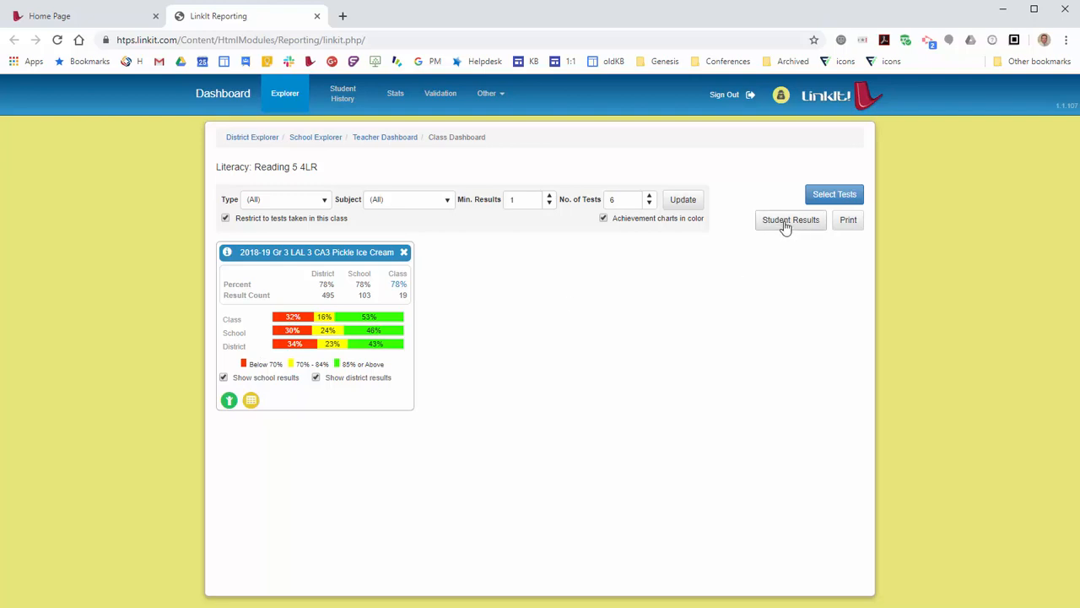
- Open the student results for the Pickle Ice Cream test and sort the students by percent in ascending order
{"action": "left_click", "coordinate": [228, 402]}
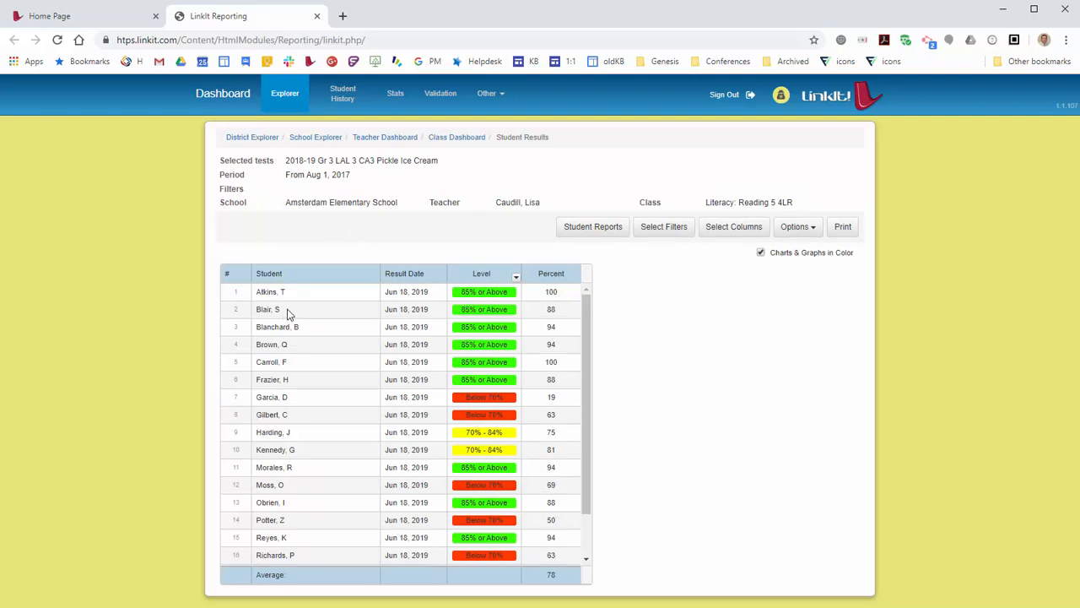
{"action": "left_click_drag", "start_coordinate": [589, 346], "coordinate": [379, 355]}
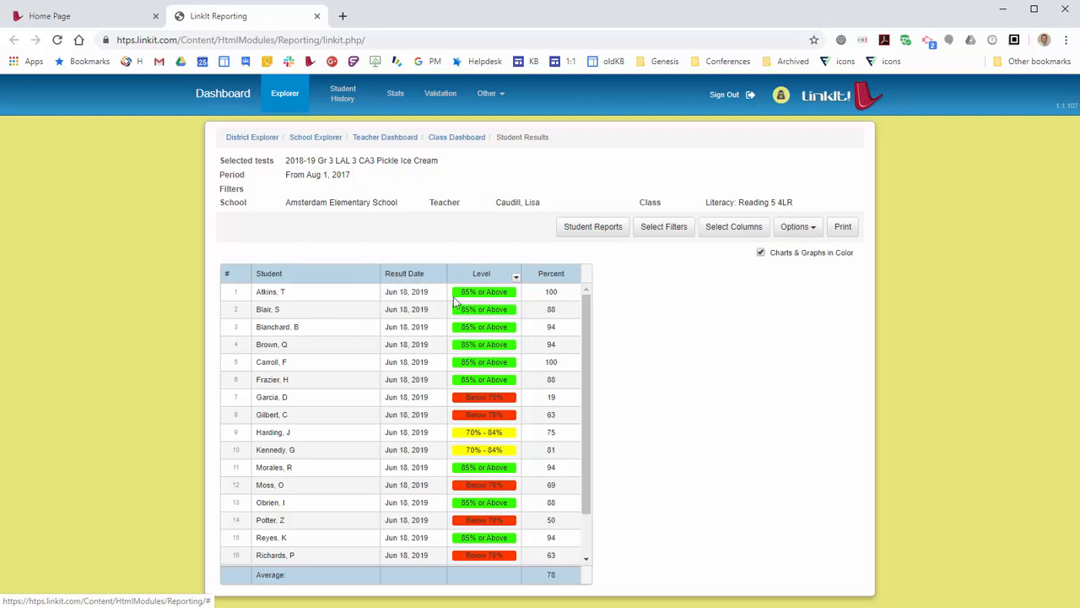
{"action": "left_click", "coordinate": [558, 275]}
{"action": "scroll", "coordinate": [586, 354], "scroll_direction": "down", "scroll_amount": 3}
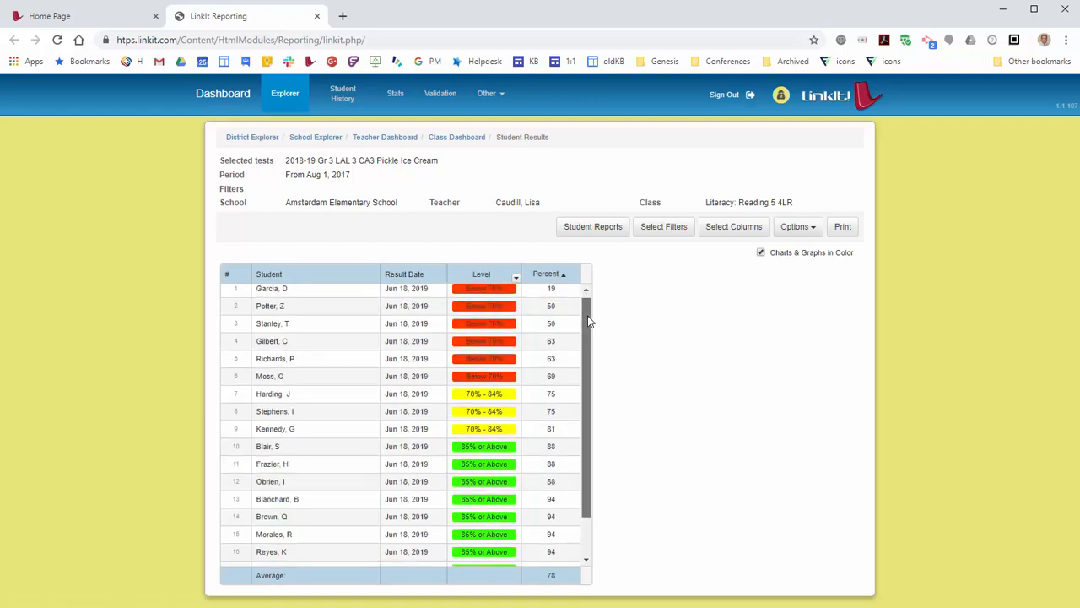
{"action": "left_click_drag", "start_coordinate": [588, 389], "coordinate": [593, 302]}
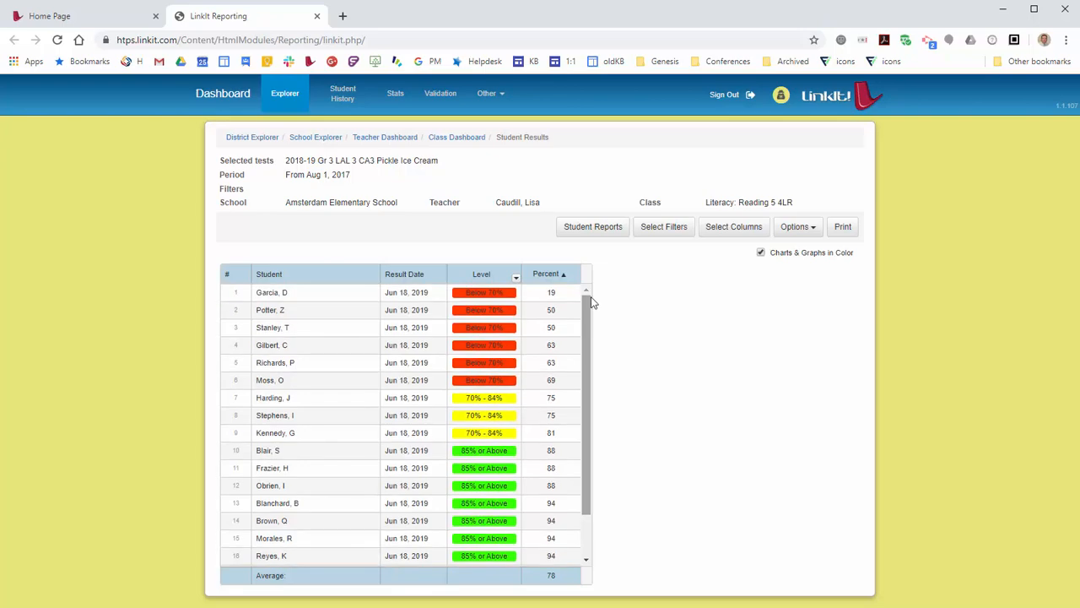
- Filter the student results by achievement level to show only Below 70%
{"action": "left_click", "coordinate": [515, 281]}
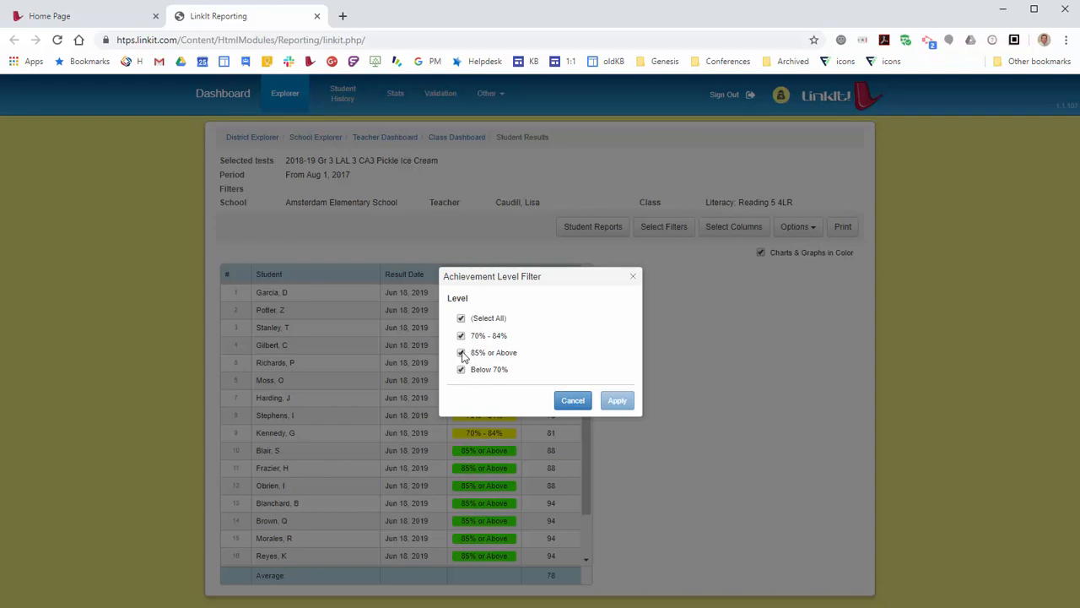
{"action": "left_click", "coordinate": [462, 353]}
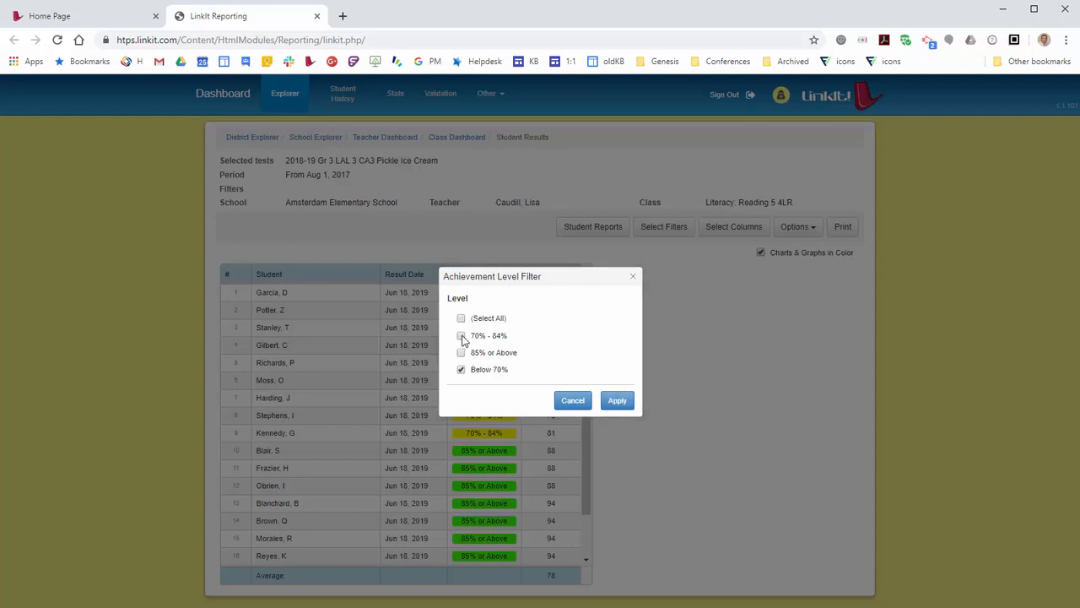
{"action": "left_click", "coordinate": [462, 336]}
{"action": "left_click", "coordinate": [612, 404]}
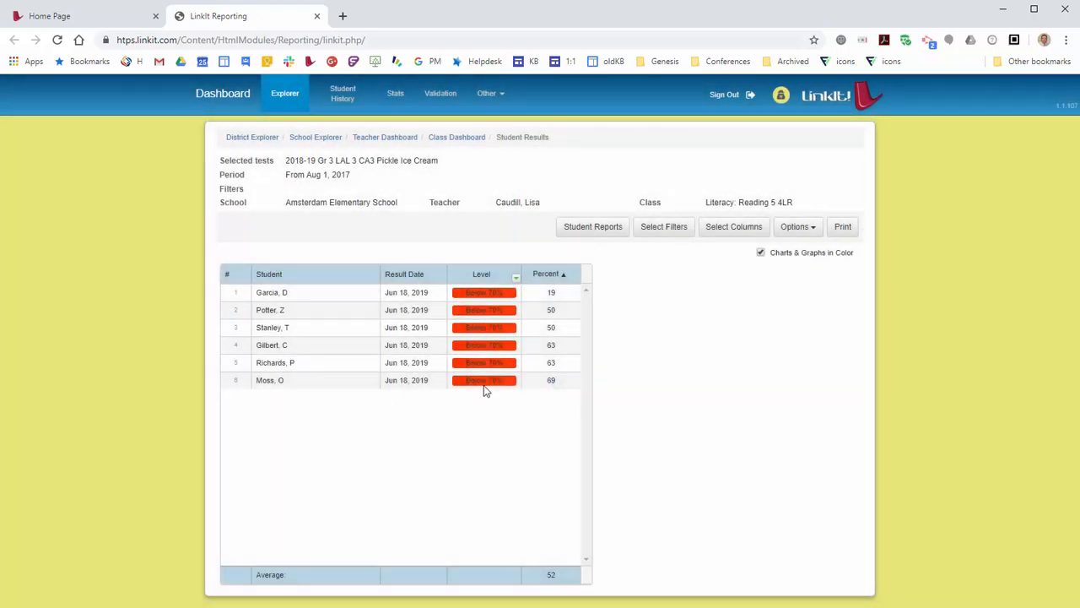
- Reset the achievement level filter to include all levels
{"action": "left_click", "coordinate": [516, 277]}
{"action": "left_click", "coordinate": [461, 319]}
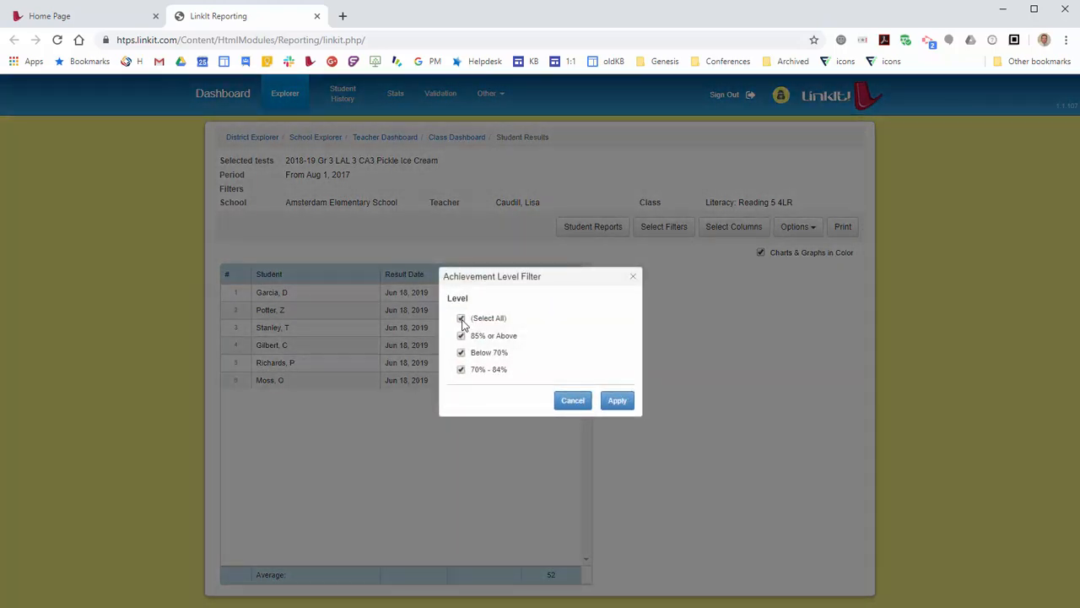
{"action": "left_click", "coordinate": [615, 401]}
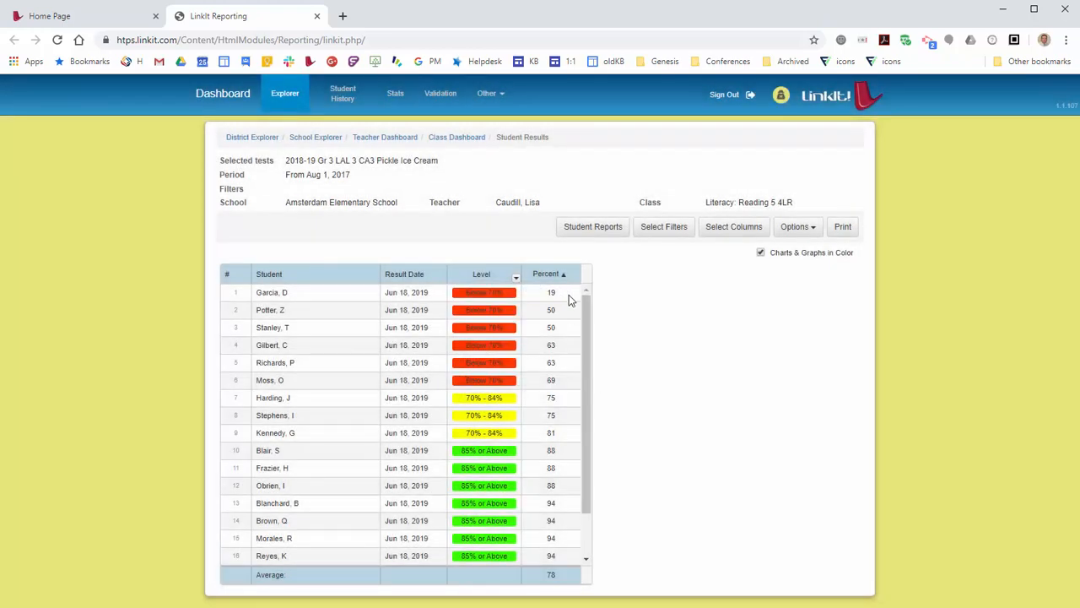
- Filter the student results by gender to show only Female students
{"action": "left_click", "coordinate": [666, 232]}
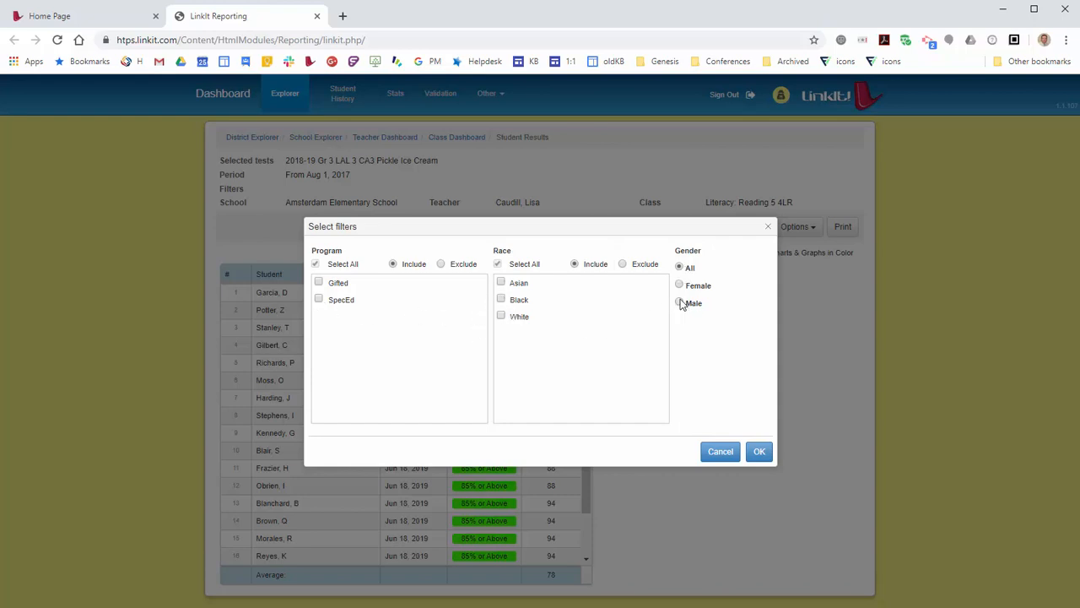
{"action": "left_click", "coordinate": [681, 287]}
{"action": "left_click", "coordinate": [757, 453]}
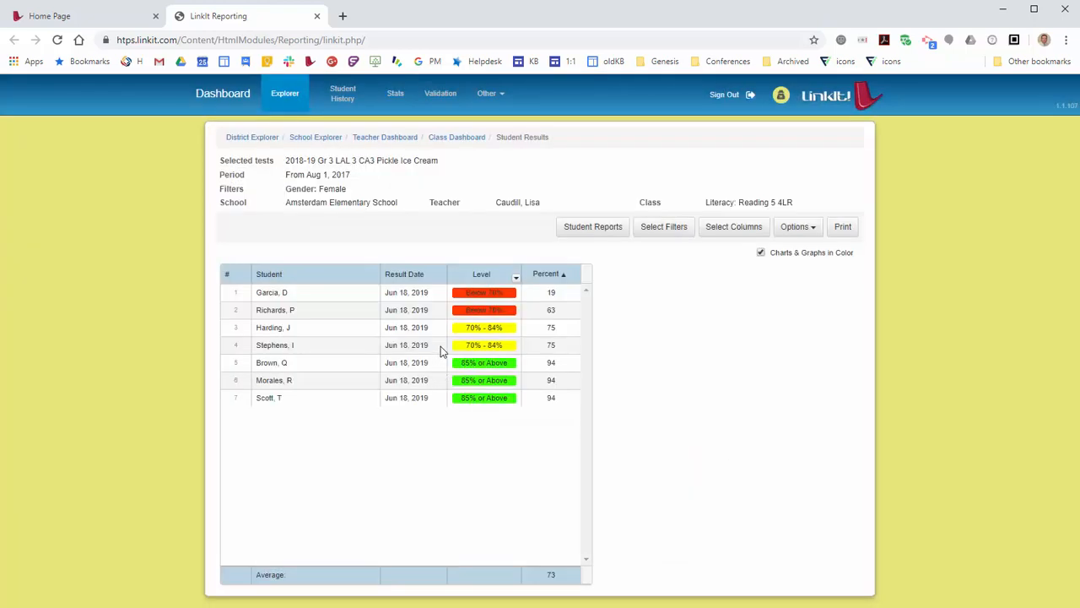
- Set the gender filter of the student results back to All
{"action": "left_click", "coordinate": [663, 230]}
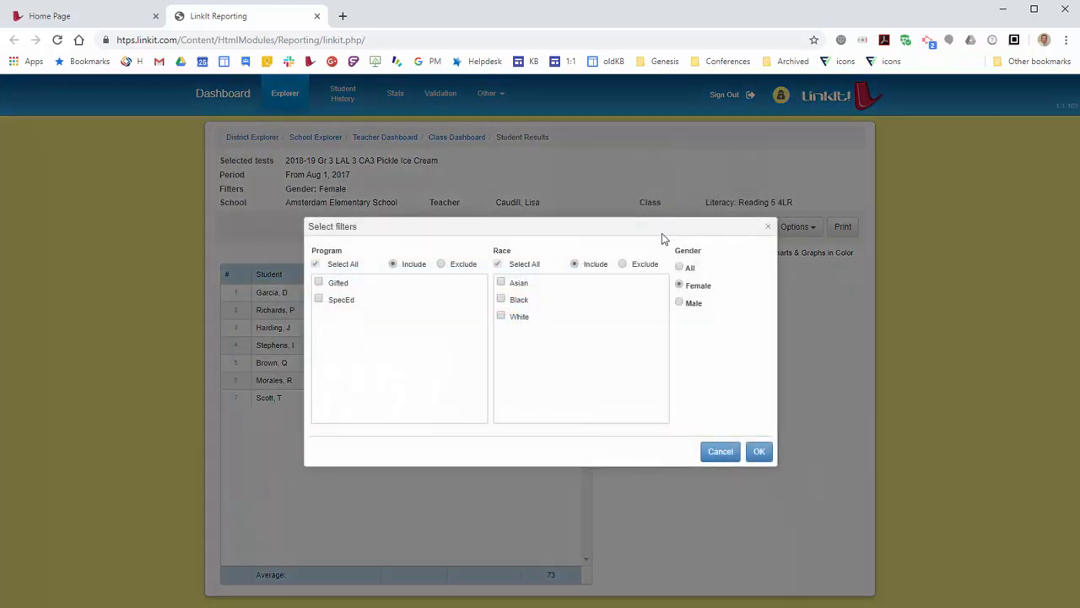
{"action": "left_click", "coordinate": [679, 269]}
{"action": "left_click", "coordinate": [759, 451]}
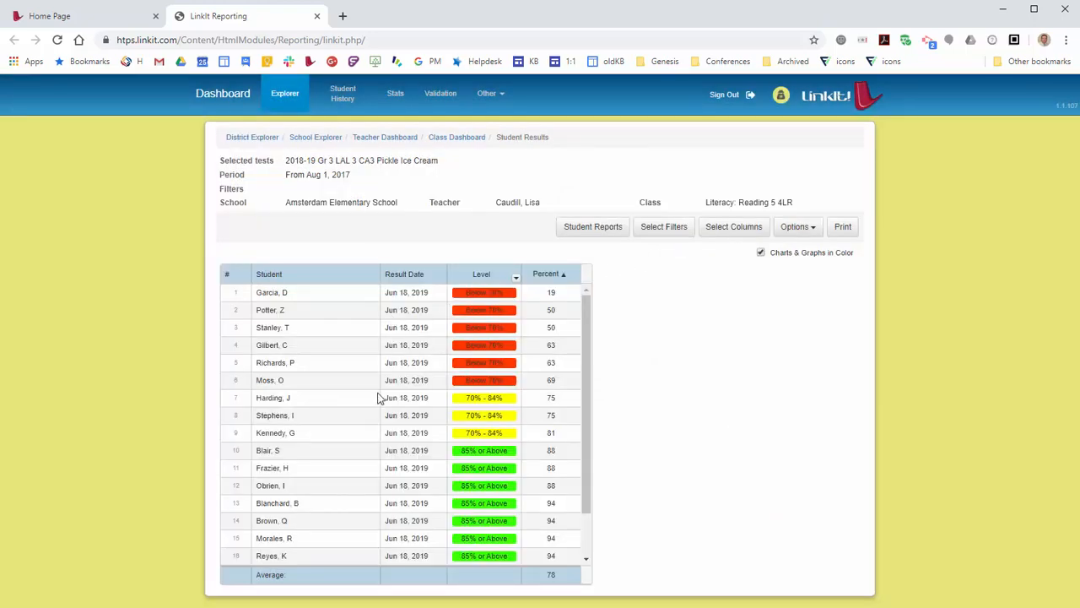
- Remove the Result Date column from the student results table and add the Gender and Race columns
{"action": "left_click", "coordinate": [734, 229]}
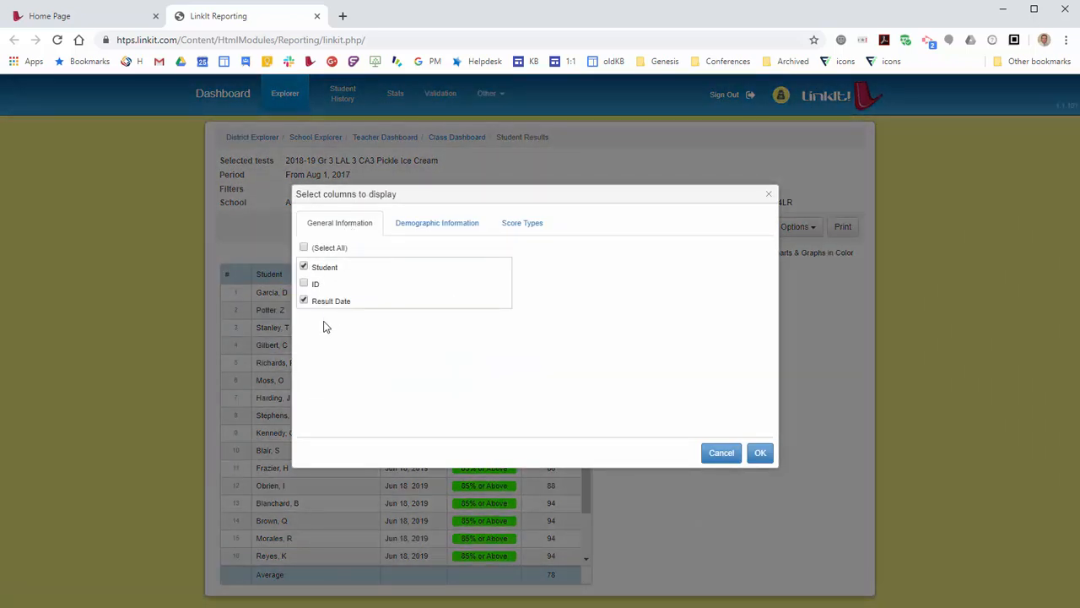
{"action": "left_click", "coordinate": [304, 302]}
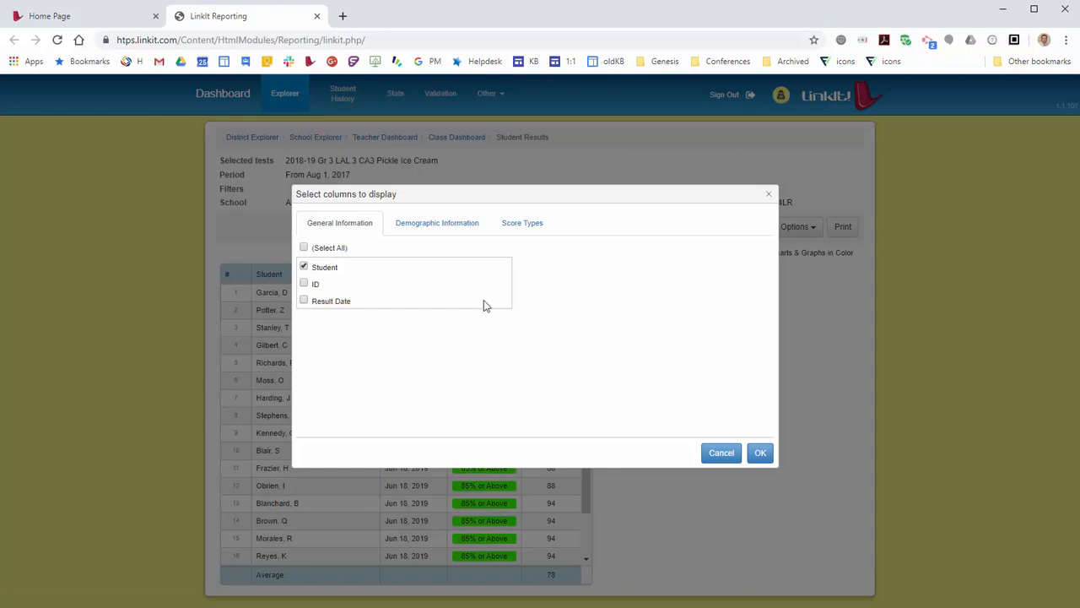
{"action": "left_click", "coordinate": [425, 225]}
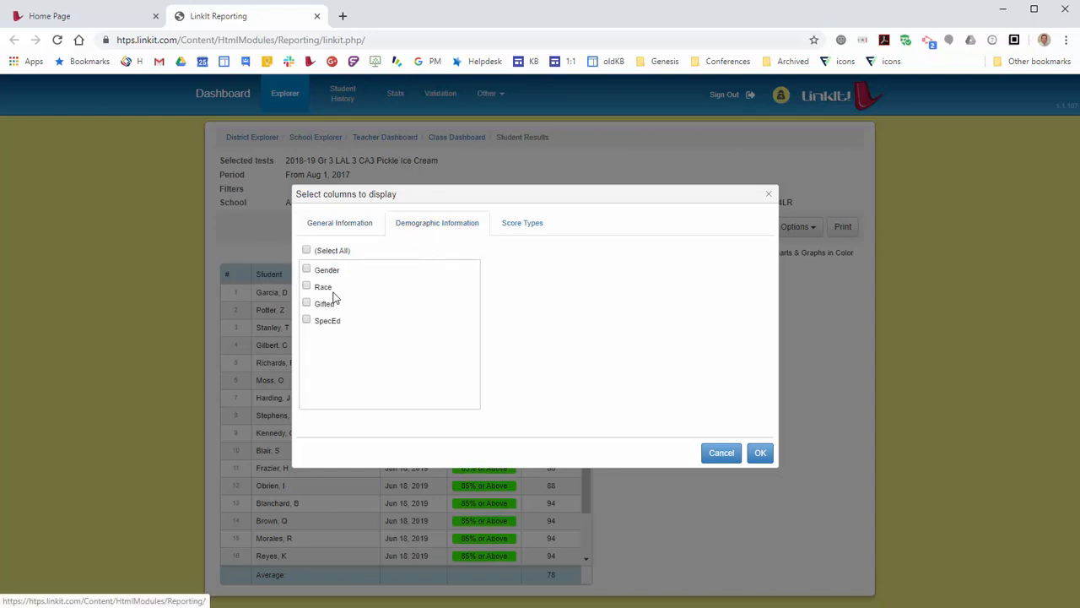
{"action": "left_click", "coordinate": [306, 270]}
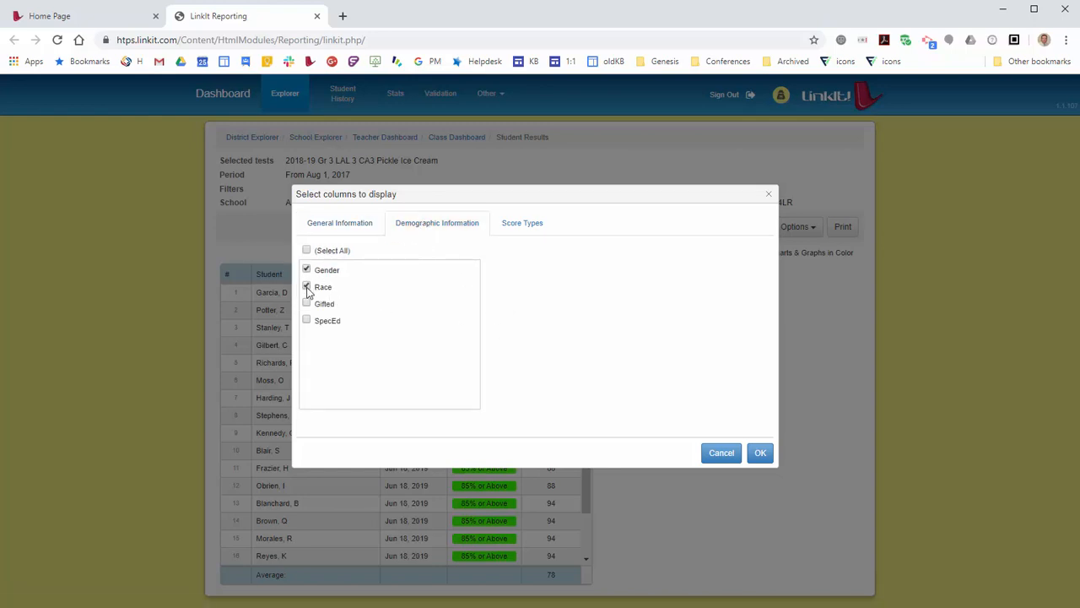
{"action": "left_click", "coordinate": [761, 452]}
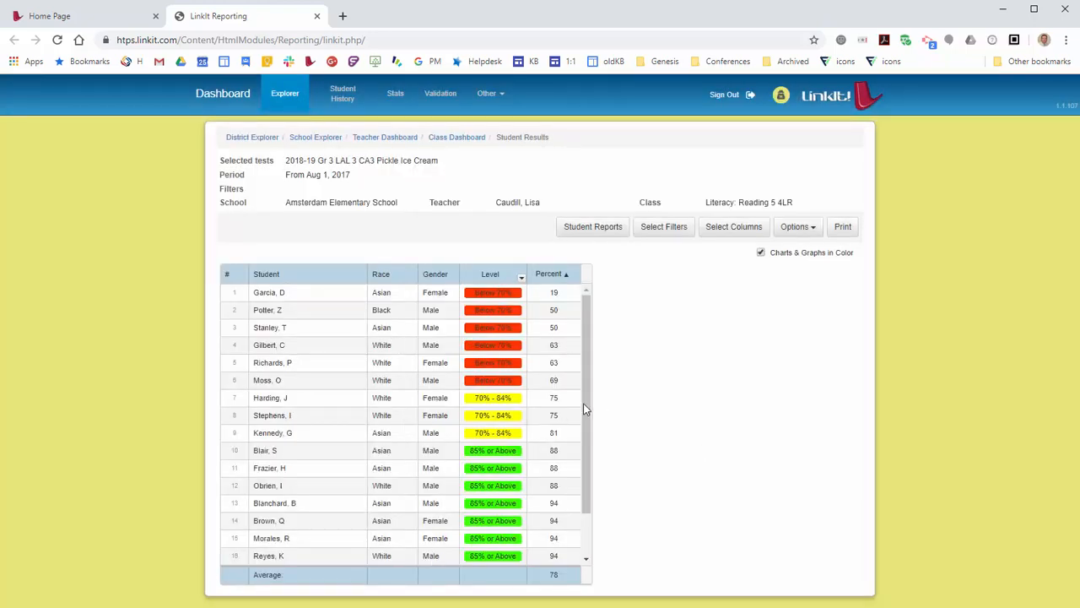
- Look over the student table and view its options for hiding rows and exporting as CSV or tab-delimited text
{"action": "mouse_move", "coordinate": [587, 378]}
{"action": "left_mouse_down"}
{"action": "mouse_move", "coordinate": [591, 470]}
{"action": "mouse_move", "coordinate": [591, 361]}
{"action": "left_mouse_up"}
{"action": "left_click", "coordinate": [806, 231]}
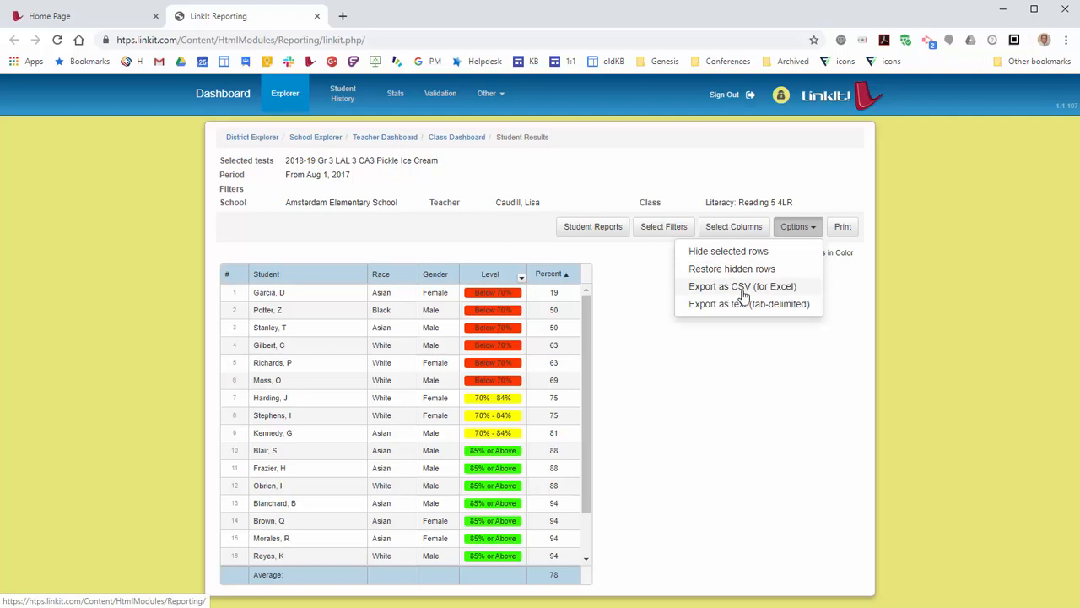
- Open the print preview of the student results, move its window into clear view and review the available print destinations
{"action": "left_click", "coordinate": [843, 228]}
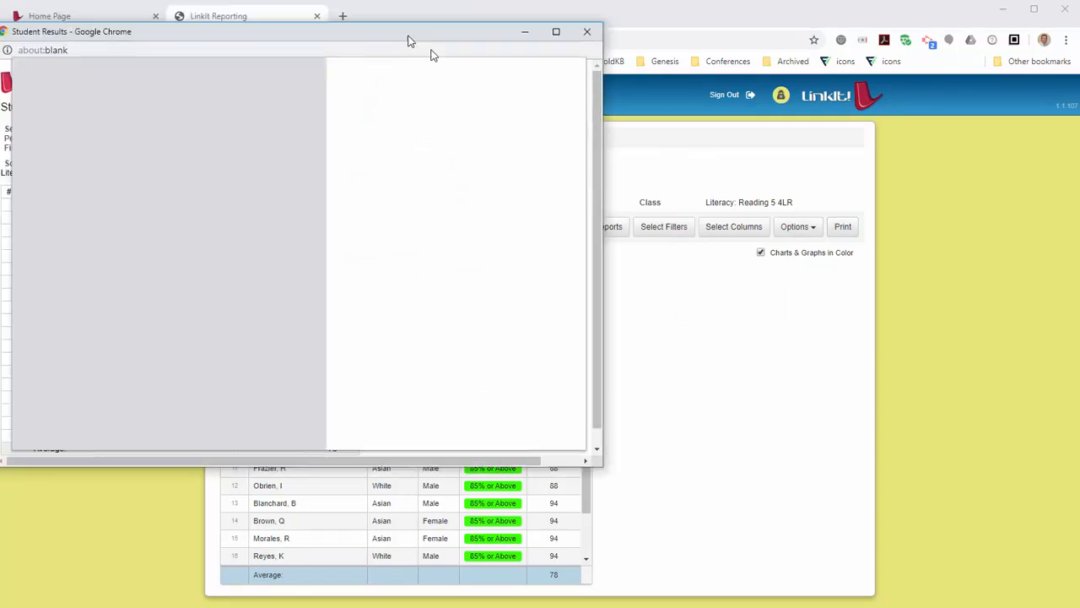
{"action": "left_click_drag", "start_coordinate": [407, 41], "coordinate": [628, 125]}
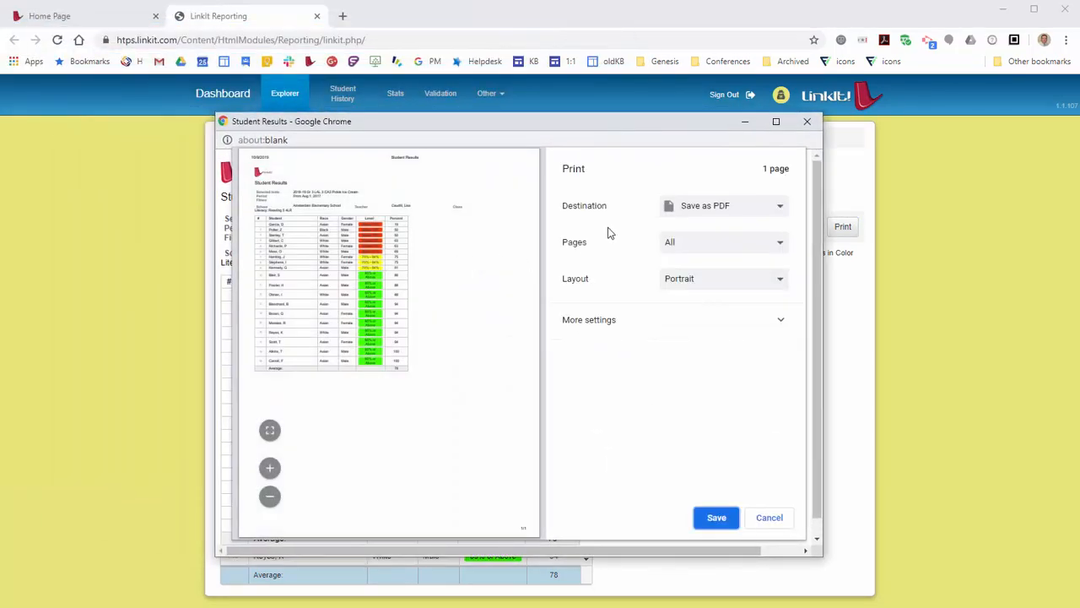
{"action": "left_click", "coordinate": [720, 211]}
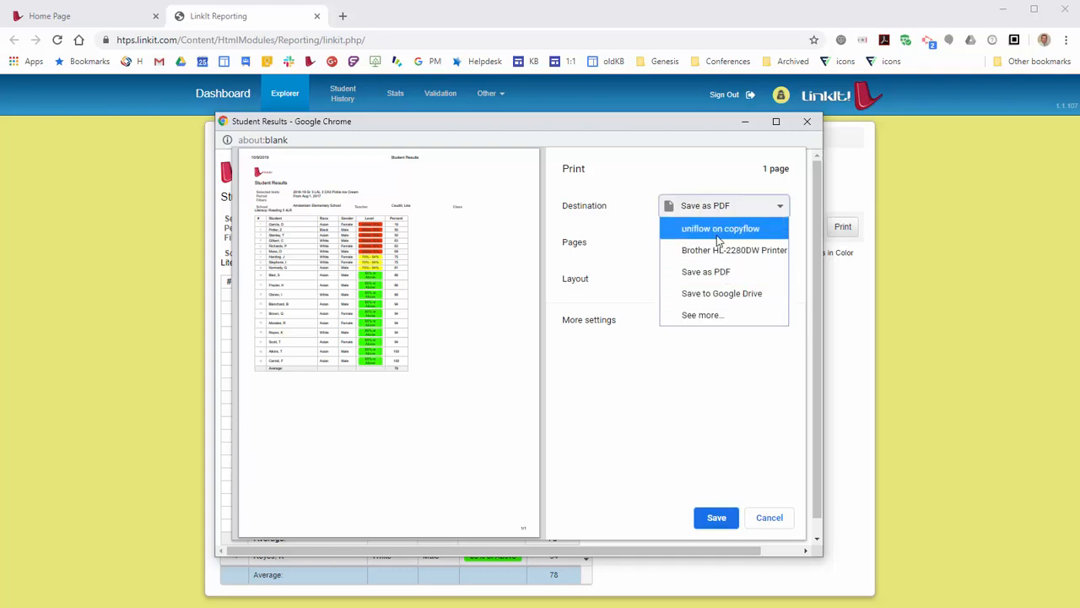
{"action": "left_click", "coordinate": [609, 262]}
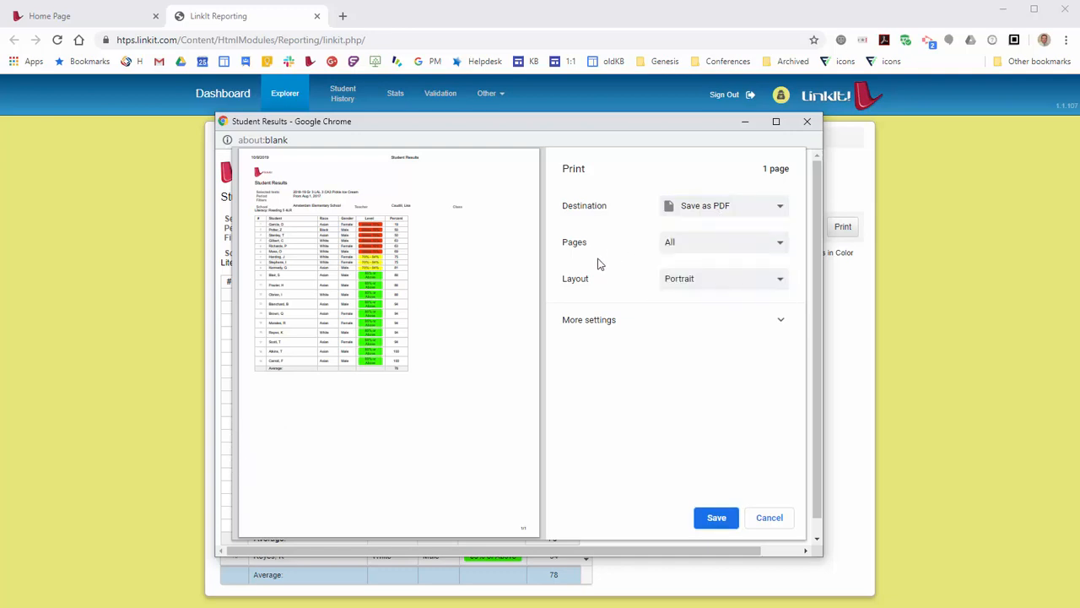
- Try the additional print settings with Background graphics off and on, ending with it on, and cancel the printout
{"action": "left_click", "coordinate": [615, 326]}
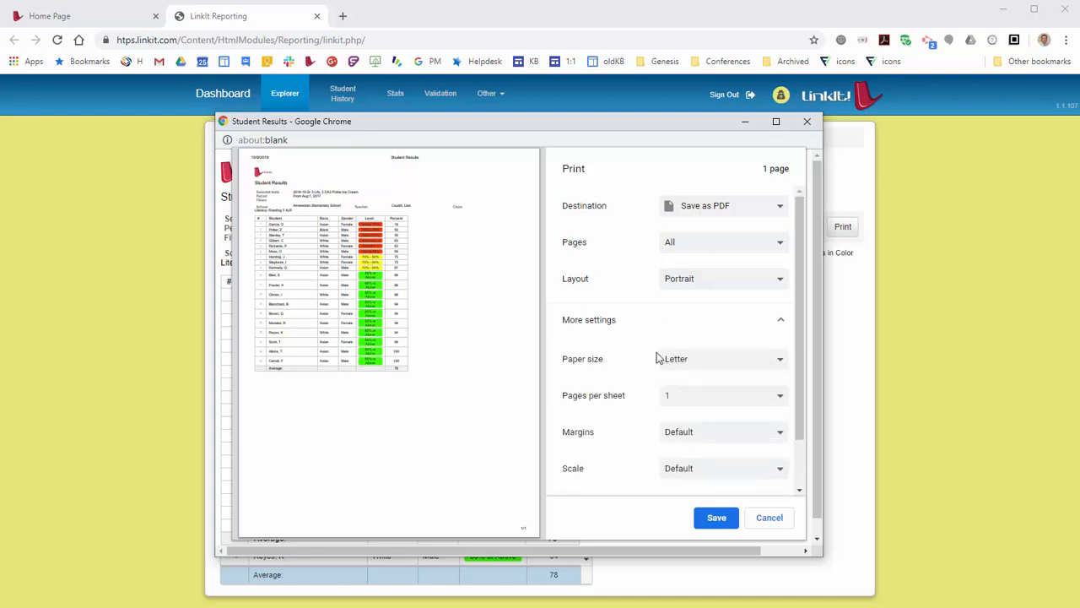
{"action": "scroll", "coordinate": [650, 355], "scroll_direction": "down", "scroll_amount": 1}
{"action": "scroll", "coordinate": [646, 348], "scroll_direction": "down", "scroll_amount": 1}
{"action": "left_click", "coordinate": [664, 474]}
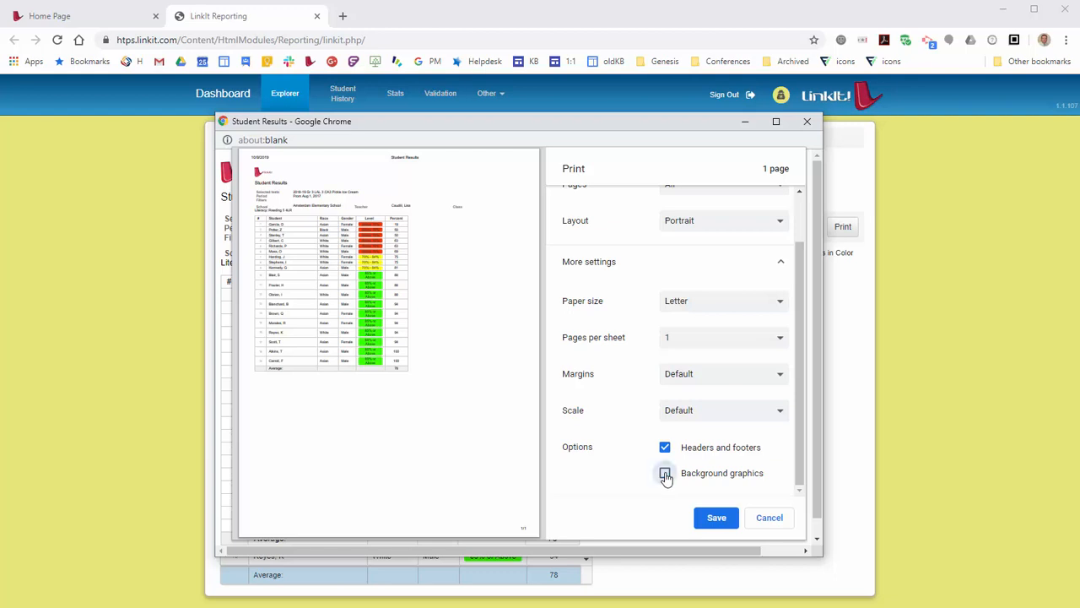
{"action": "left_click", "coordinate": [666, 475]}
{"action": "left_click", "coordinate": [666, 475]}
{"action": "left_click", "coordinate": [665, 474]}
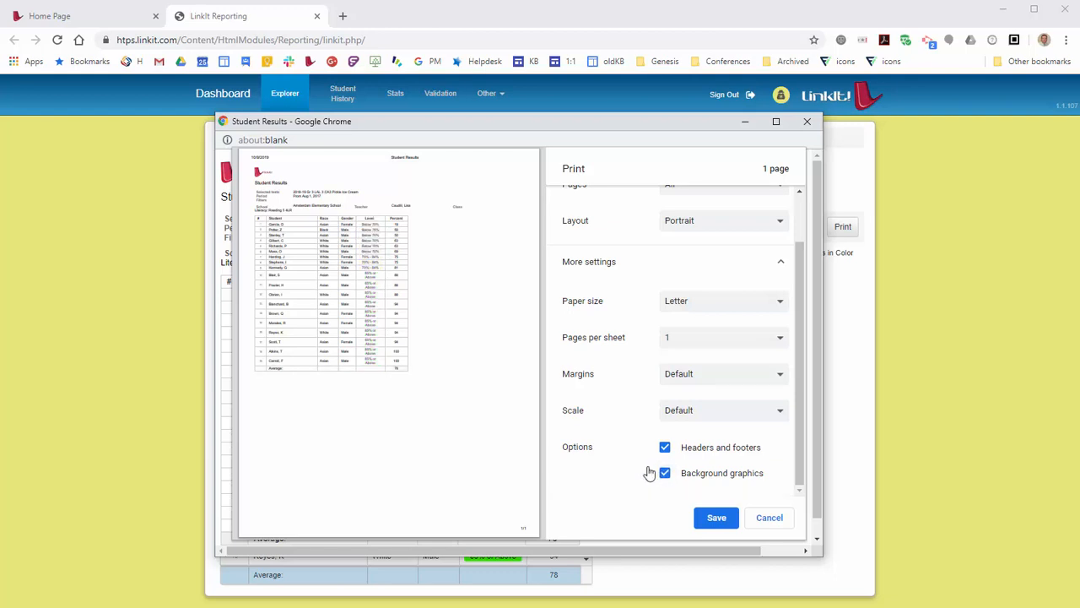
{"action": "left_click", "coordinate": [769, 516]}
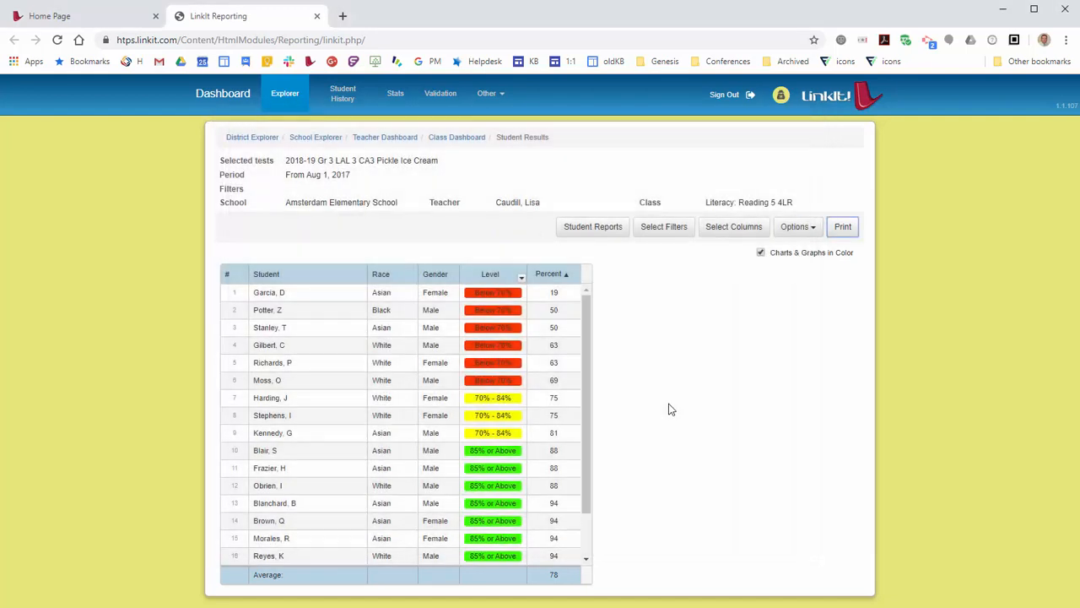